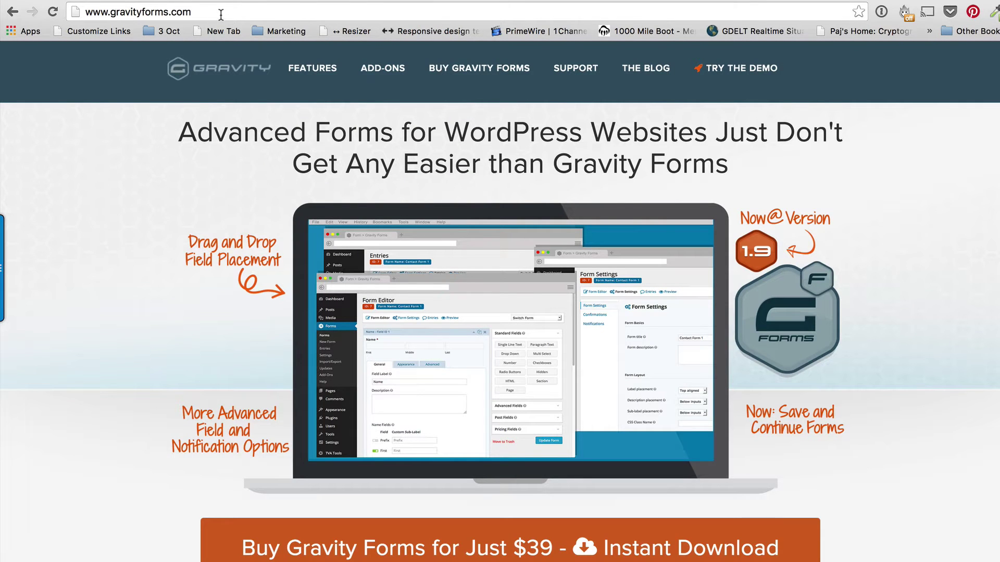
# Step: Switch to the maktraining.com WordPress Dashboard and look over the Pages, Plugins and Forms menus
pyautogui.scroll(-3, 707, 346)
pyautogui.scroll(3, 706, 346)
pyautogui.click(916, 2)
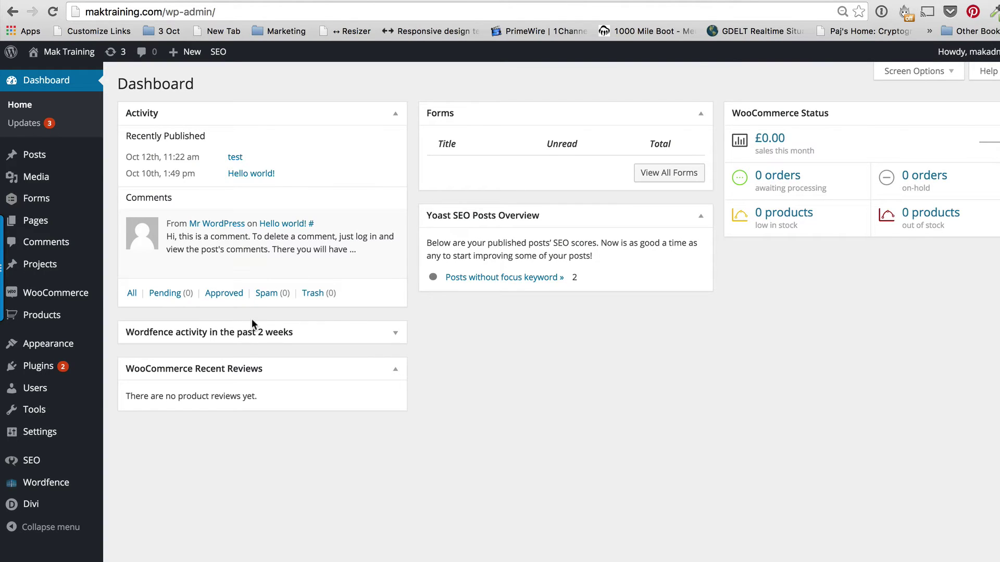
pyautogui.moveTo(39, 295)
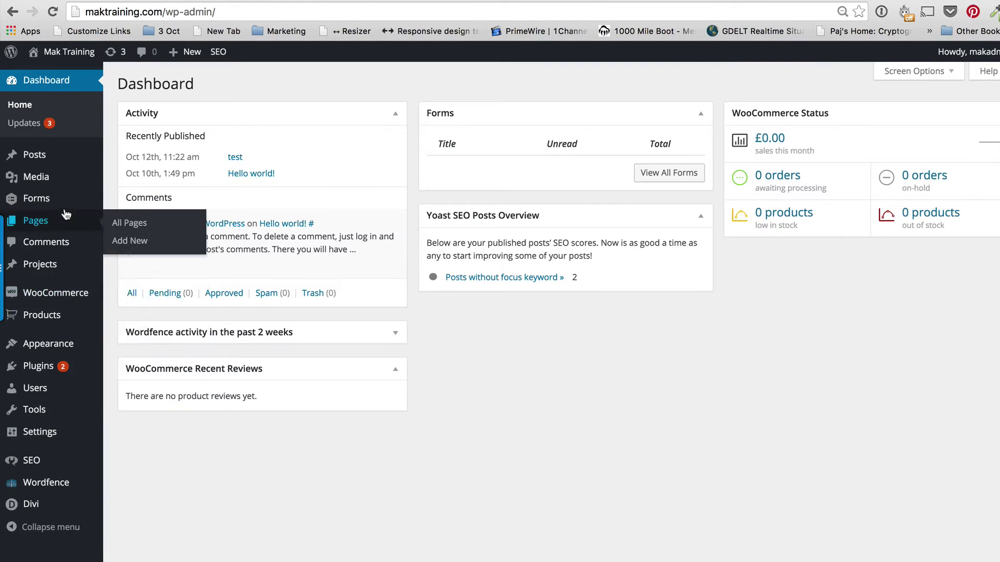
pyautogui.moveTo(65, 206)
pyautogui.moveTo(69, 364)
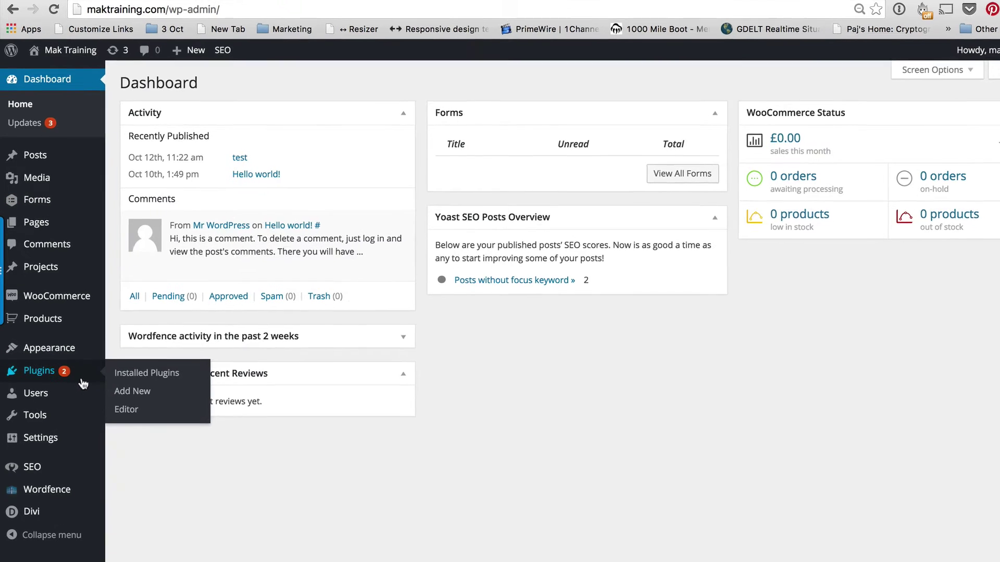
pyautogui.moveTo(46, 201)
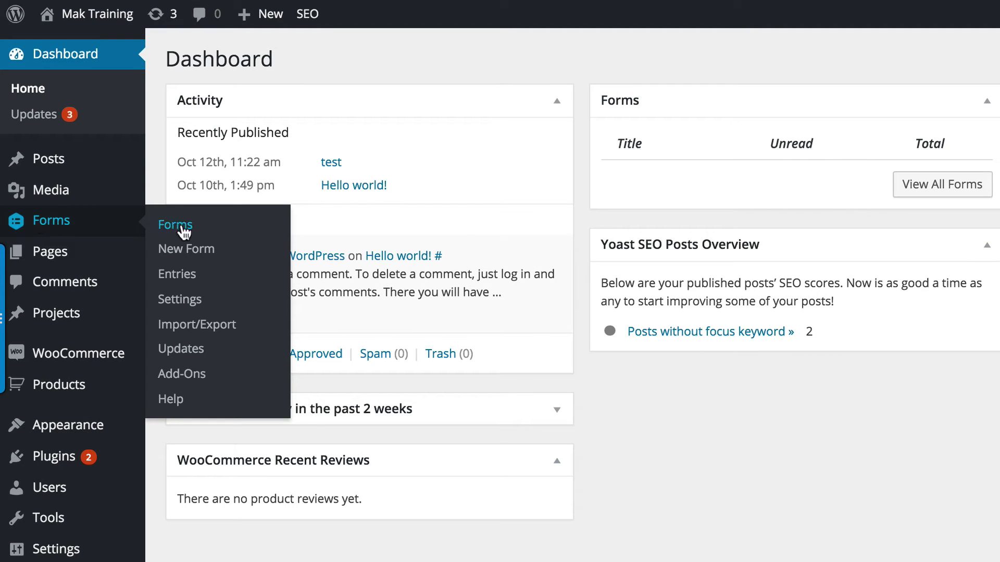
# Step: Create a new Gravity Forms form titled 'Application'
pyautogui.click(206, 256)
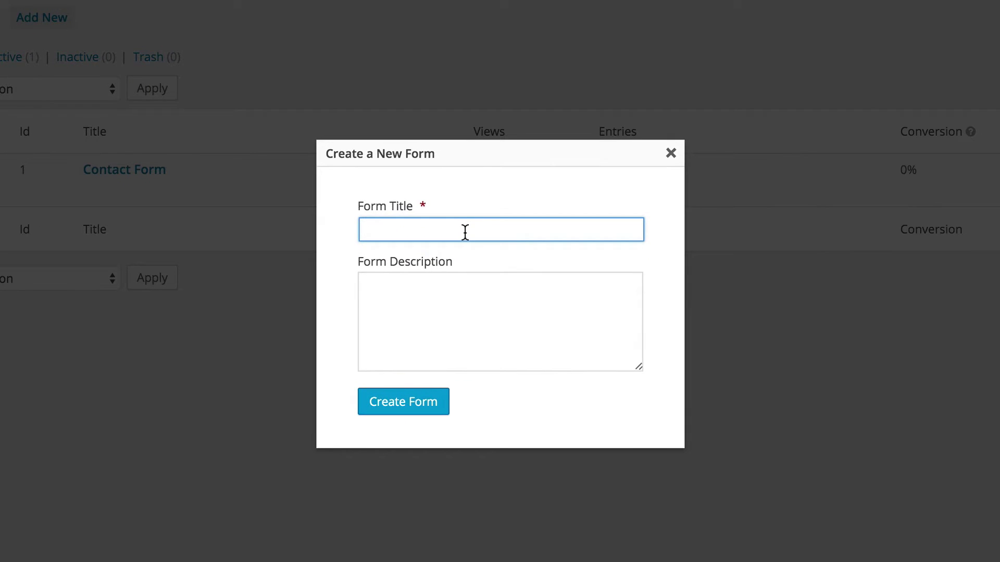
pyautogui.write('Application')
pyautogui.click(394, 409)
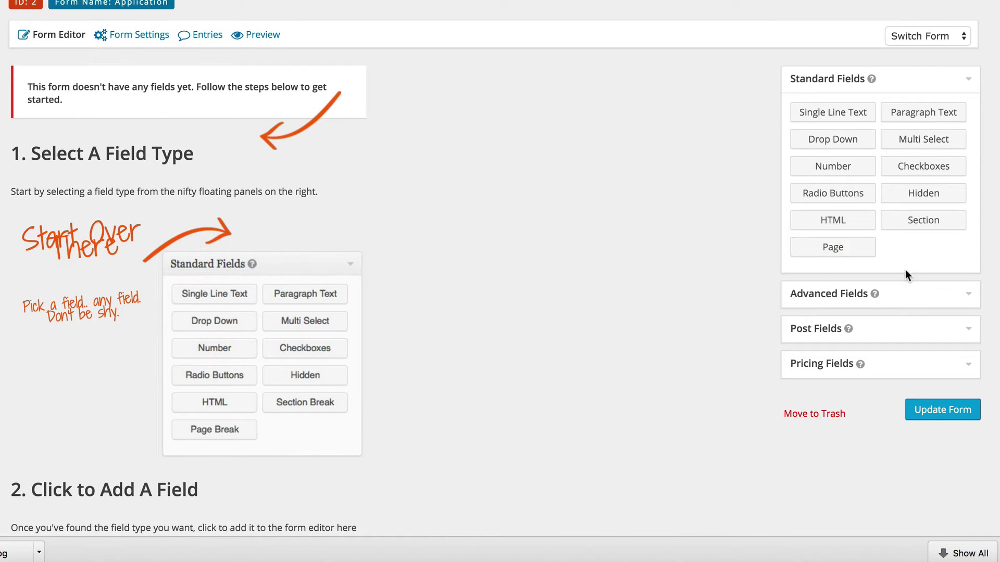
# Step: Add a Name field from Advanced Fields and a radio-button question to the form
pyautogui.click(895, 294)
pyautogui.moveTo(846, 152); pyautogui.dragTo(402, 125)
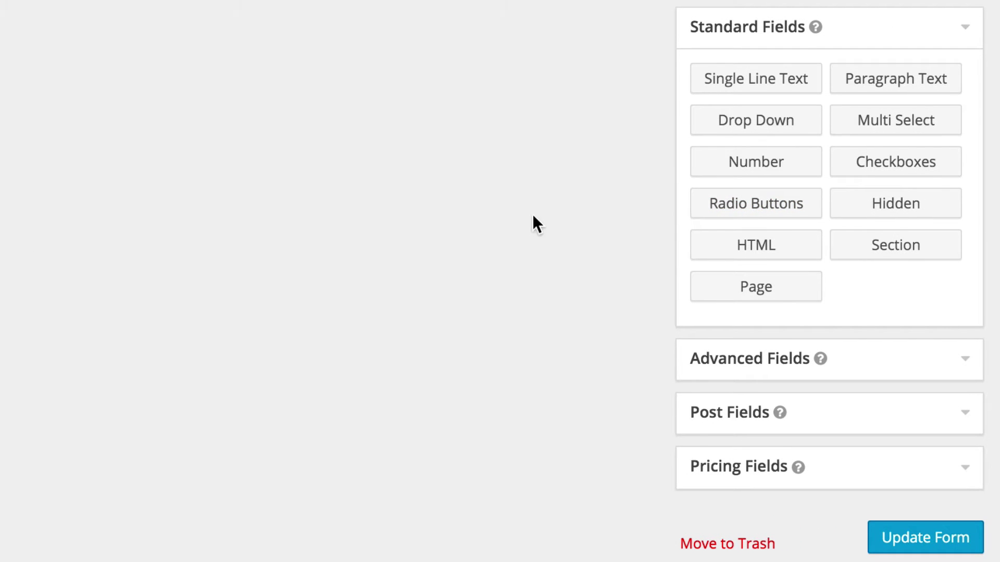
pyautogui.click(774, 211)
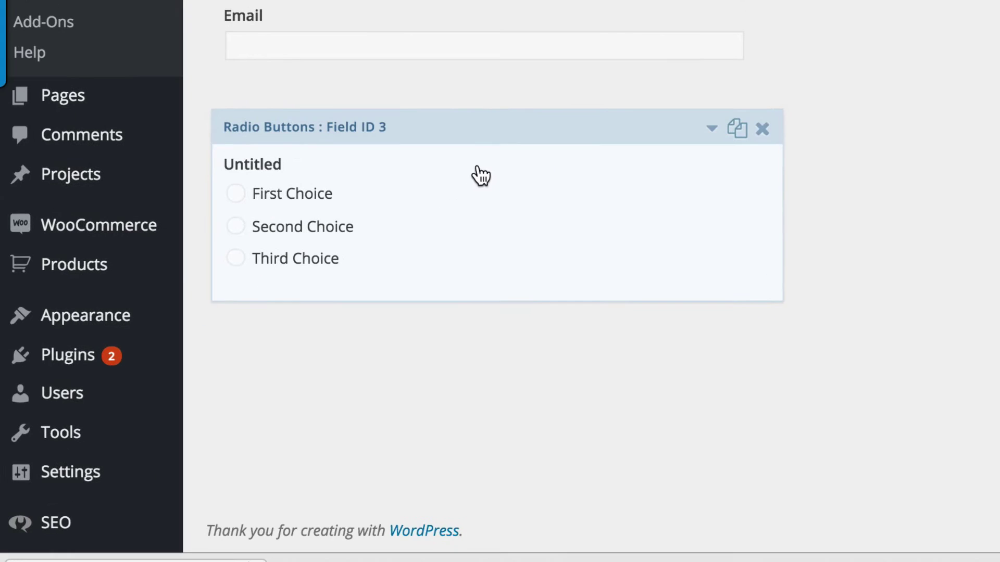
# Step: Replace the radio question's three choices with Cycling, Running and Tennis
pyautogui.click(476, 168)
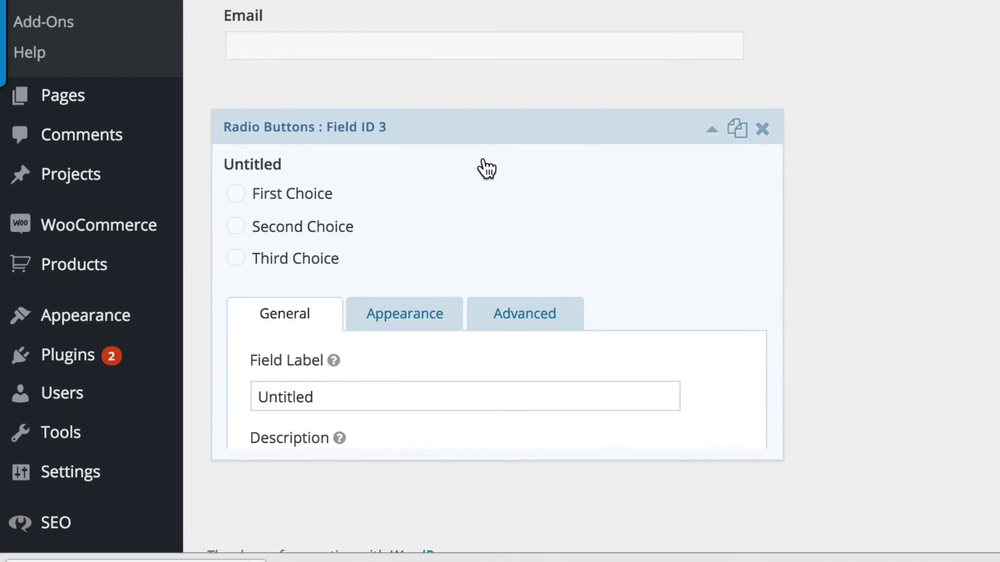
pyautogui.scroll(-9, 624, 318)
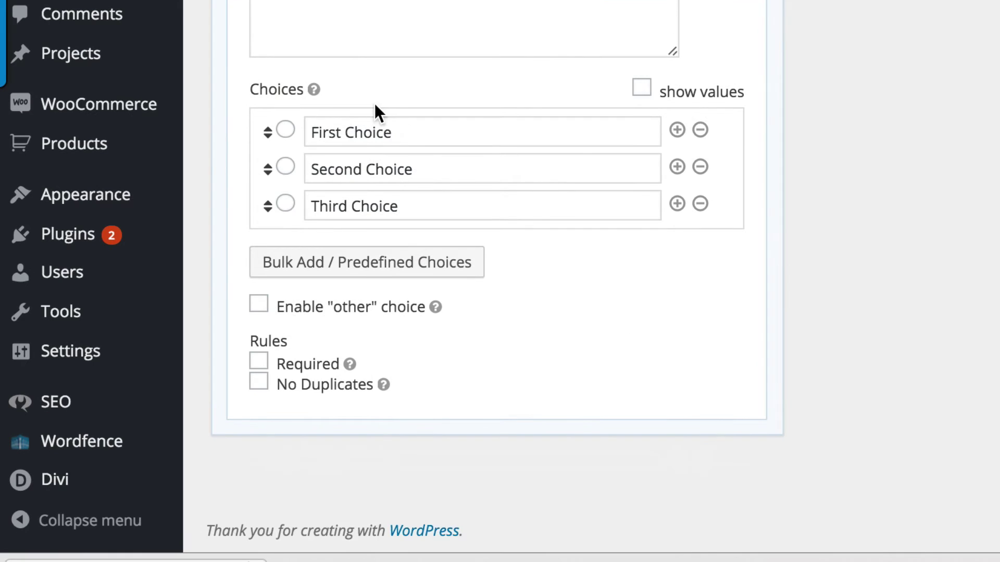
pyautogui.doubleClick(417, 132)
pyautogui.click(420, 132)
pyautogui.tripleClick(420, 132)
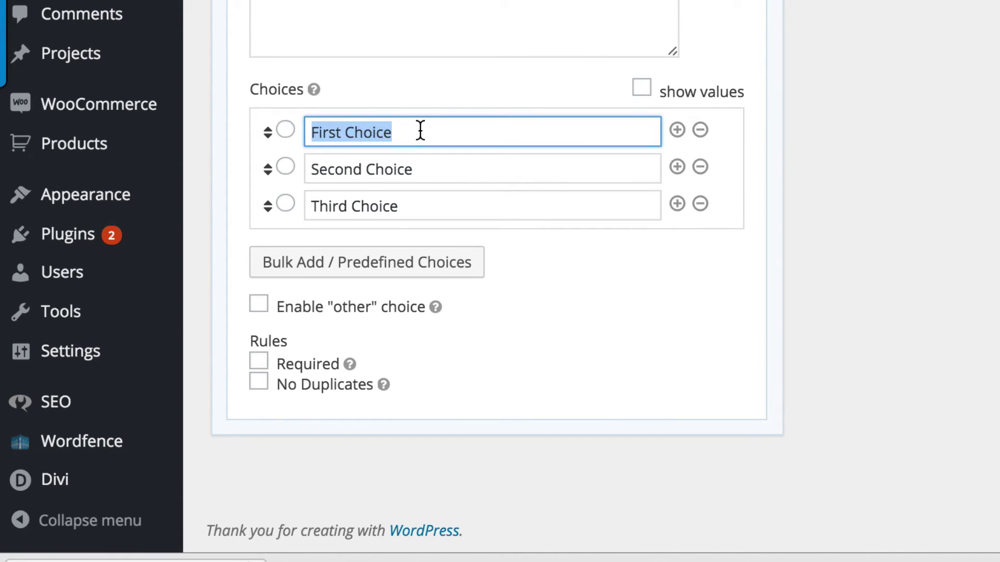
pyautogui.write('Cycling')
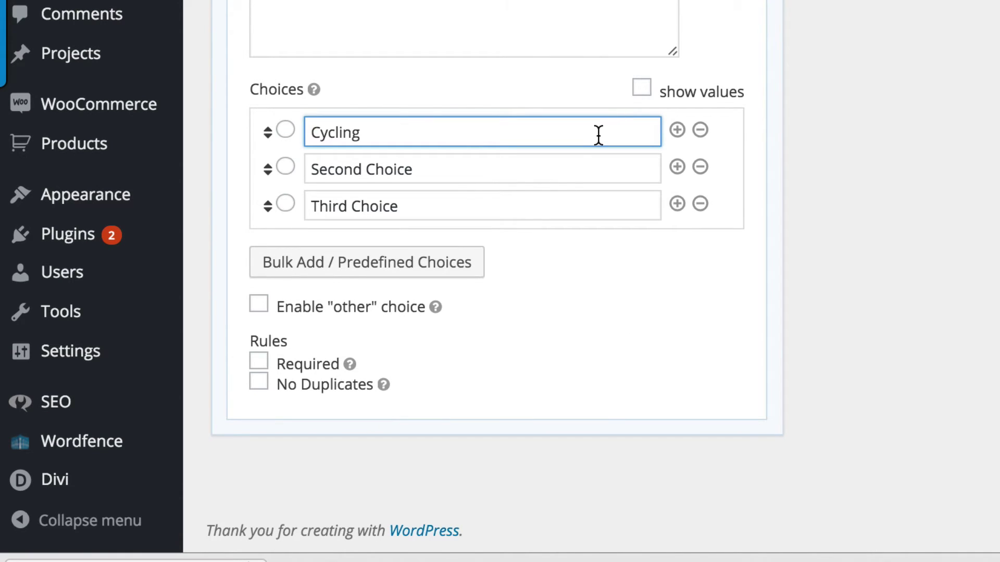
pyautogui.tripleClick(513, 171)
pyautogui.write('Running')
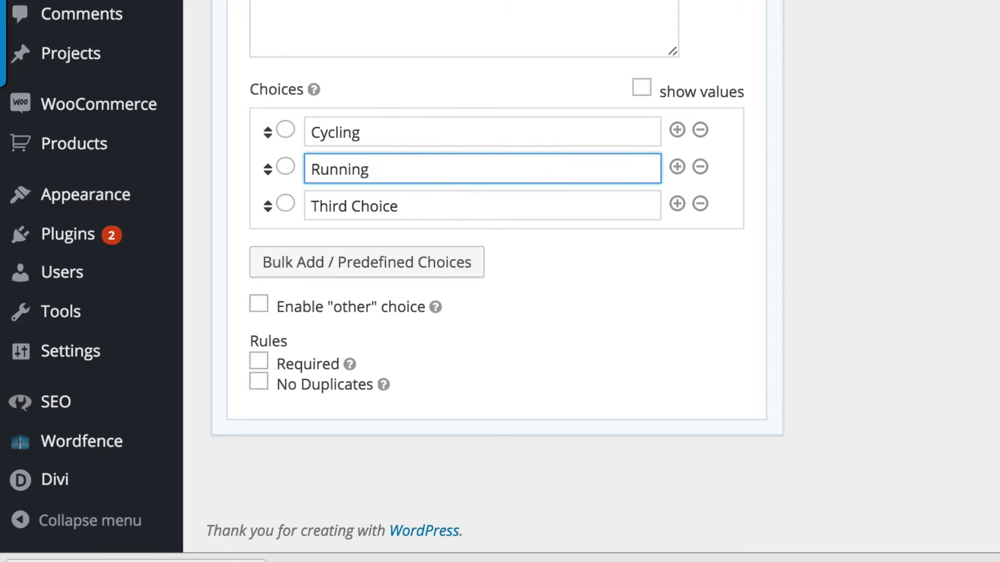
pyautogui.tripleClick(410, 211)
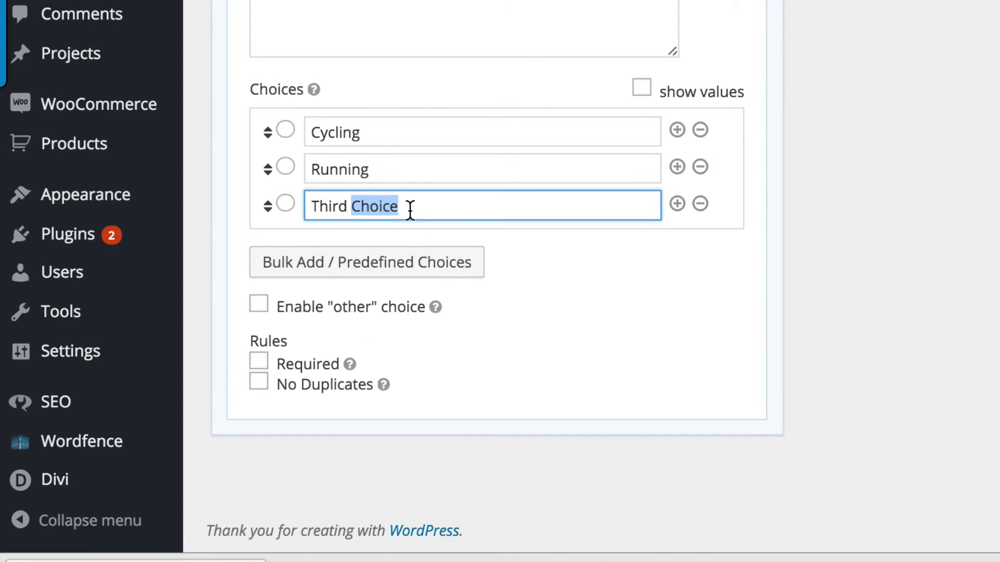
pyautogui.write('Tennis')
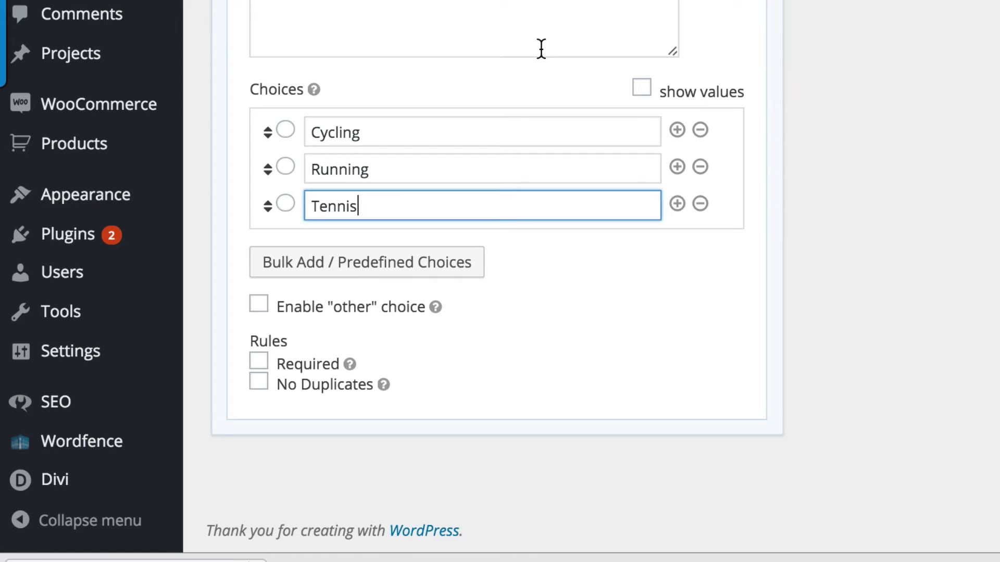
# Step: Label the radio field 'Choose club' and mark it Required
pyautogui.scroll(4, 526, 219)
pyautogui.tripleClick(335, 107)
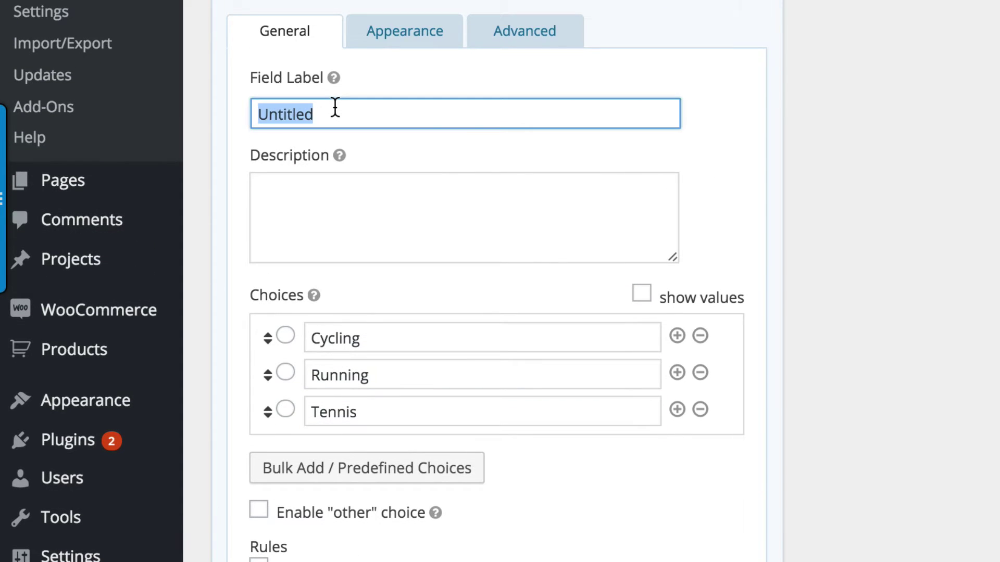
pyautogui.write('Choos')
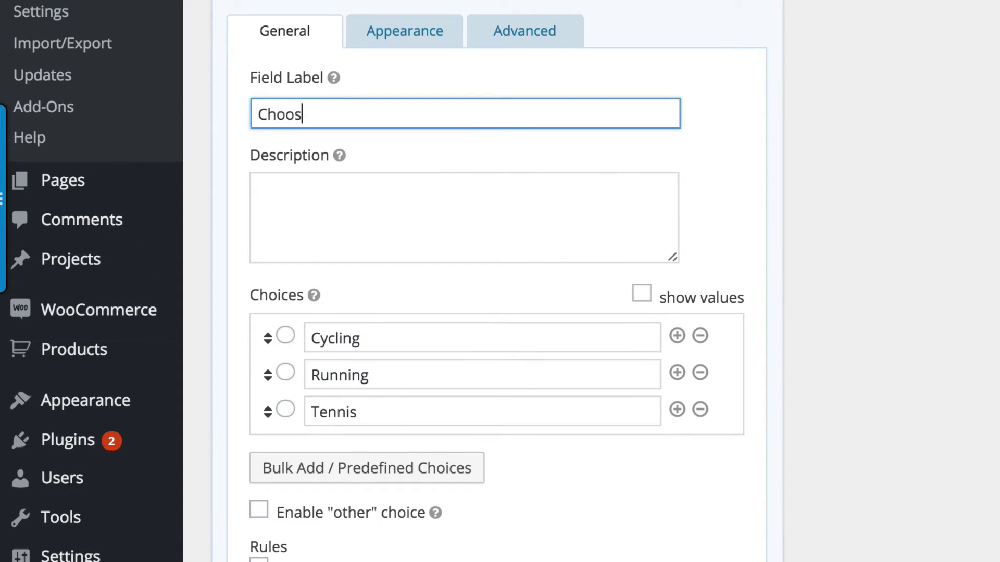
pyautogui.write('e club')
pyautogui.scroll(-3, 466, 549)
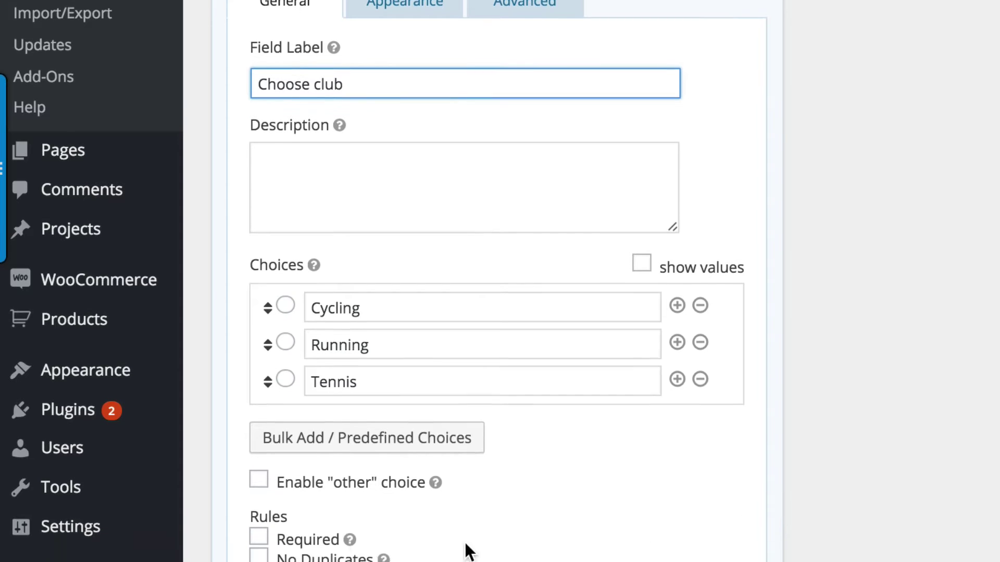
pyautogui.click(260, 485)
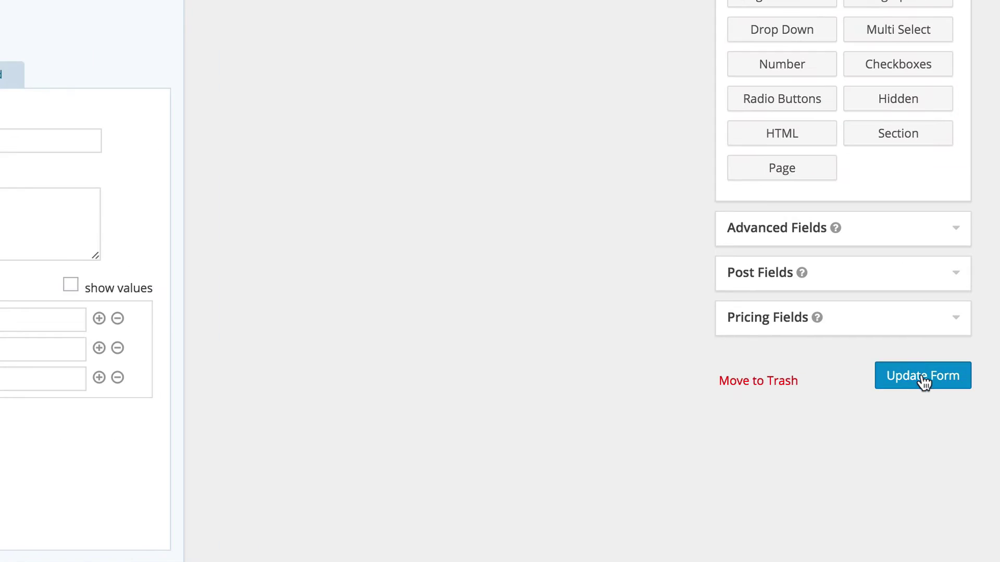
# Step: Update the Application form, check its preview, then update it again
pyautogui.click(922, 378)
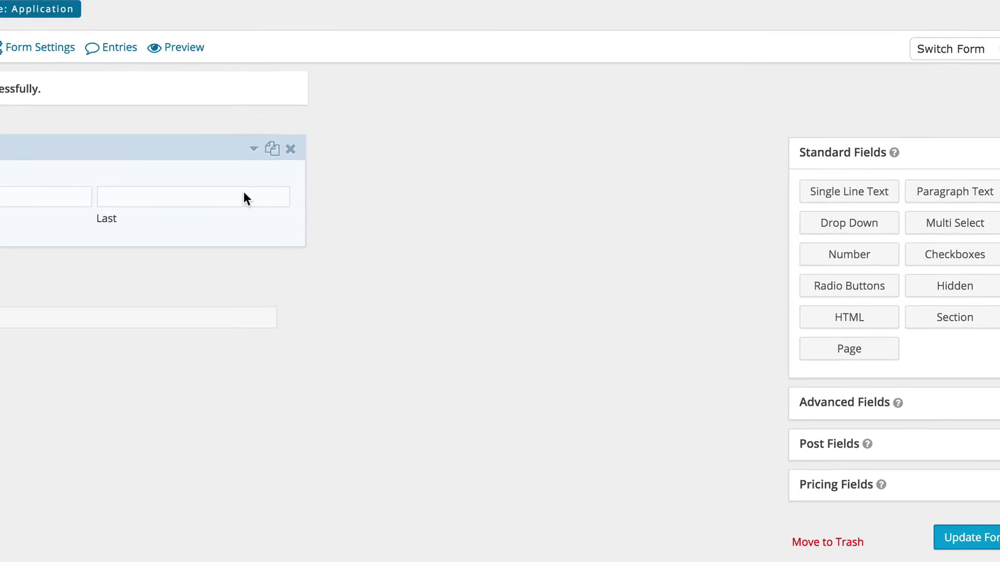
pyautogui.click(190, 47)
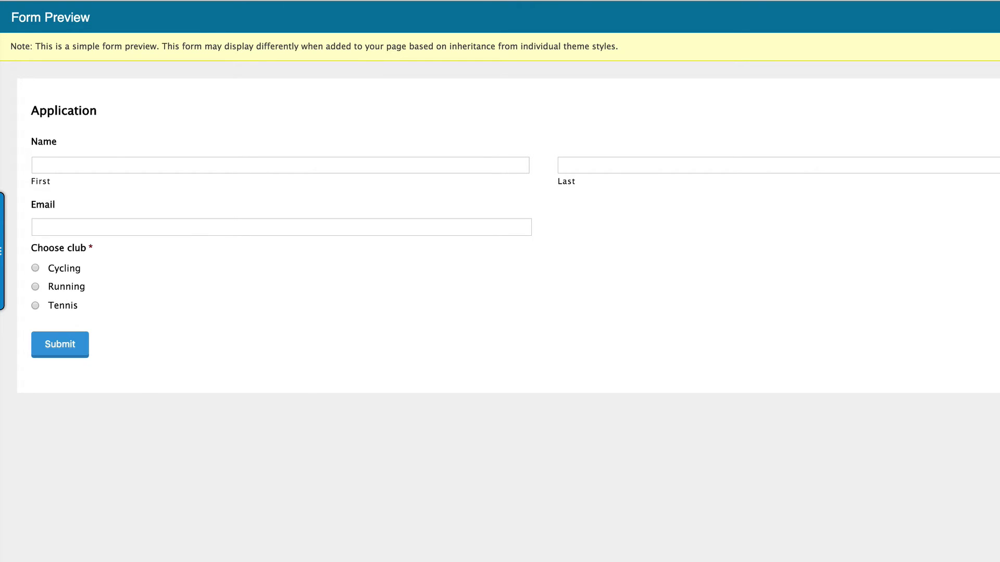
pyautogui.press('super+w')
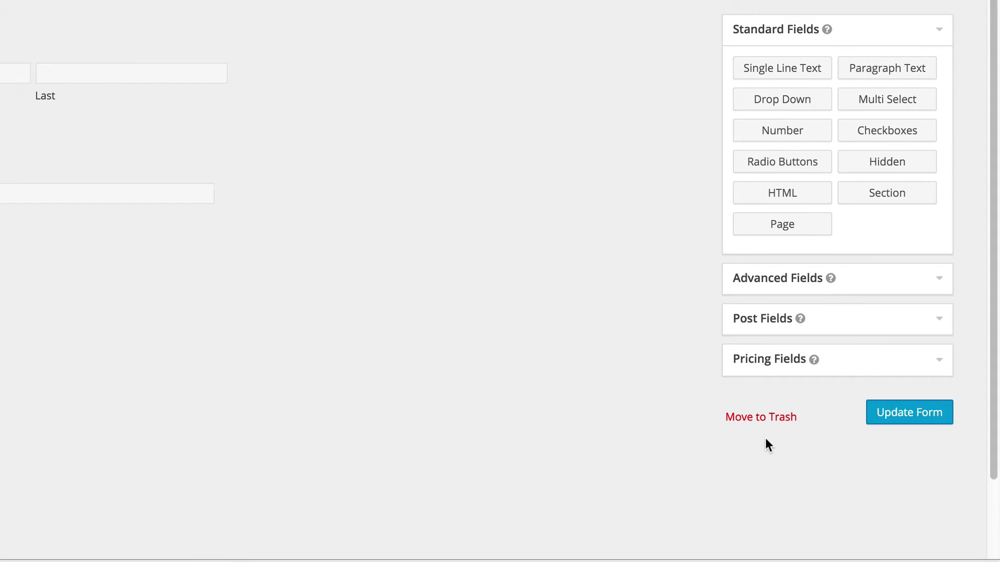
pyautogui.click(912, 420)
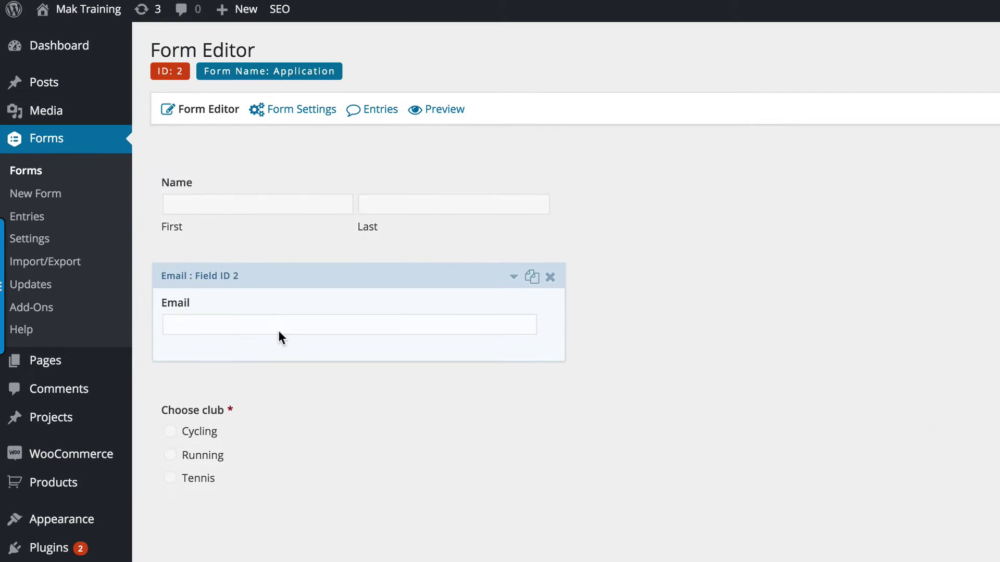
# Step: Create a new page titled 'Apply'
pyautogui.moveTo(61, 368)
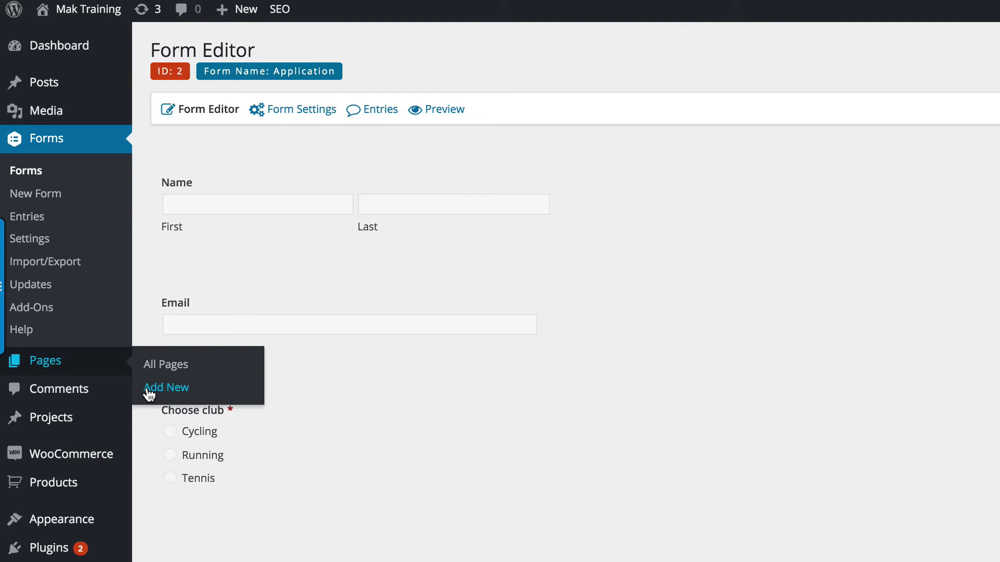
pyautogui.click(165, 365)
pyautogui.click(257, 54)
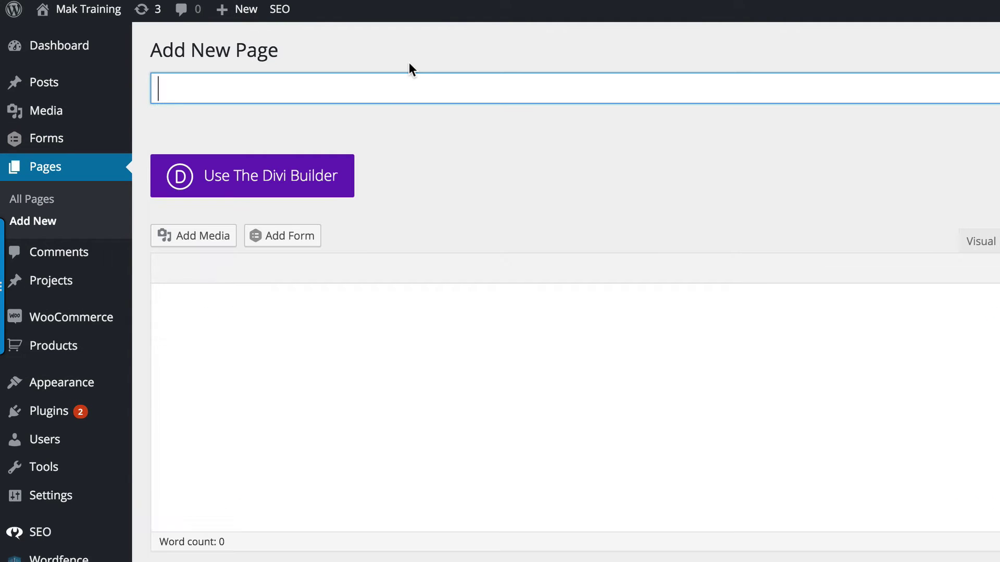
pyautogui.write('Apply')
# Step: Add a 1/2+1/2 Divi row with a Text module in the first column
pyautogui.click(284, 175)
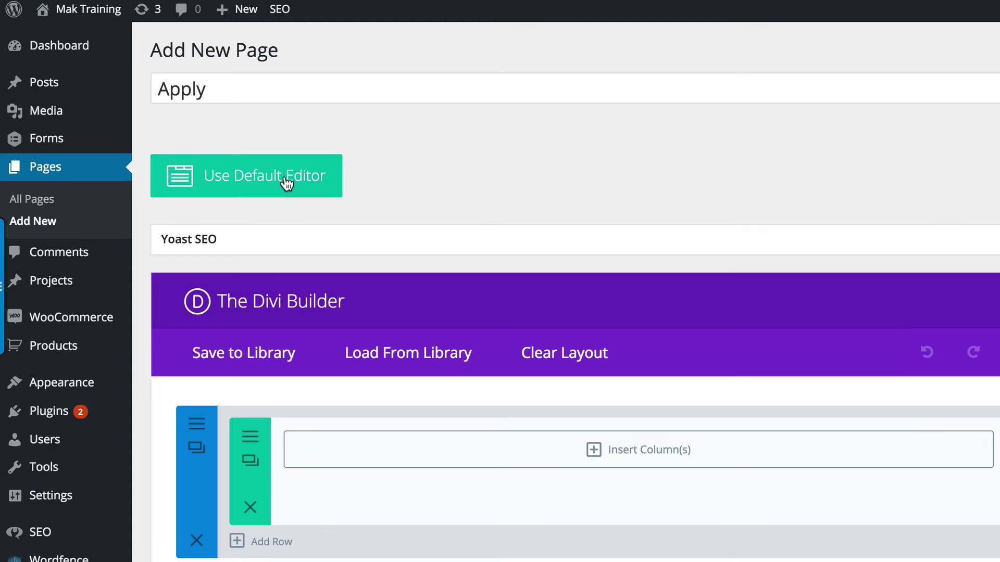
pyautogui.click(592, 451)
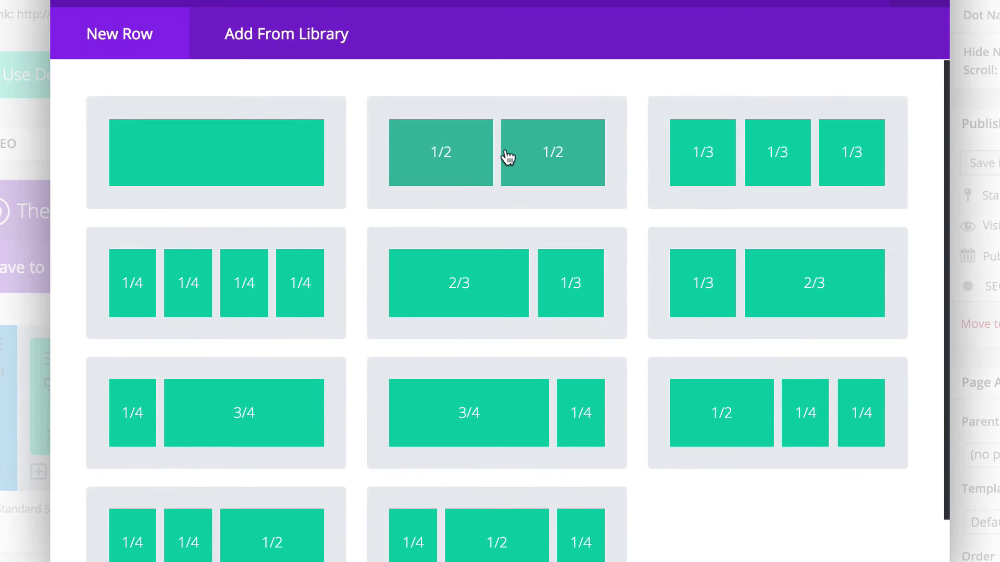
pyautogui.click(508, 158)
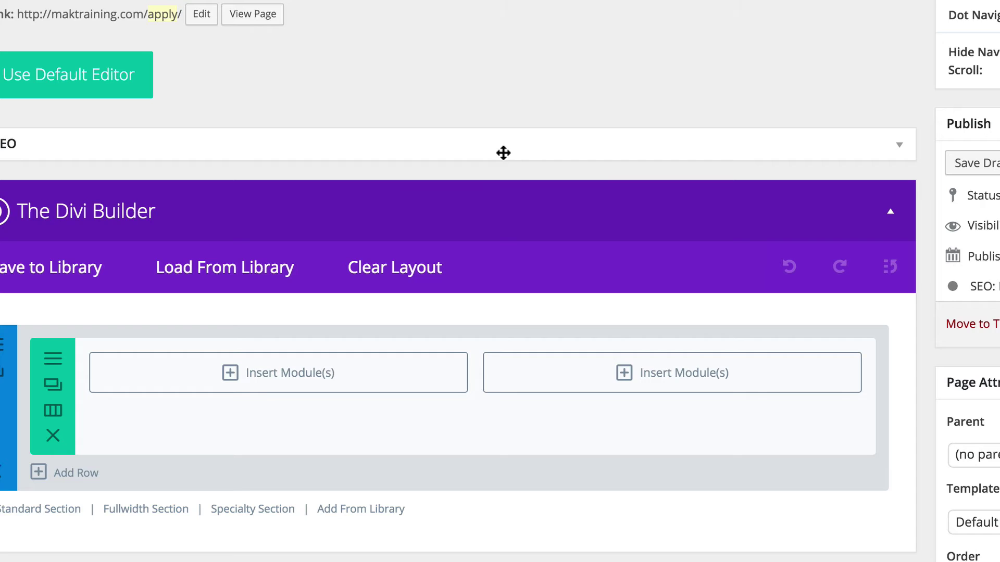
pyautogui.click(232, 375)
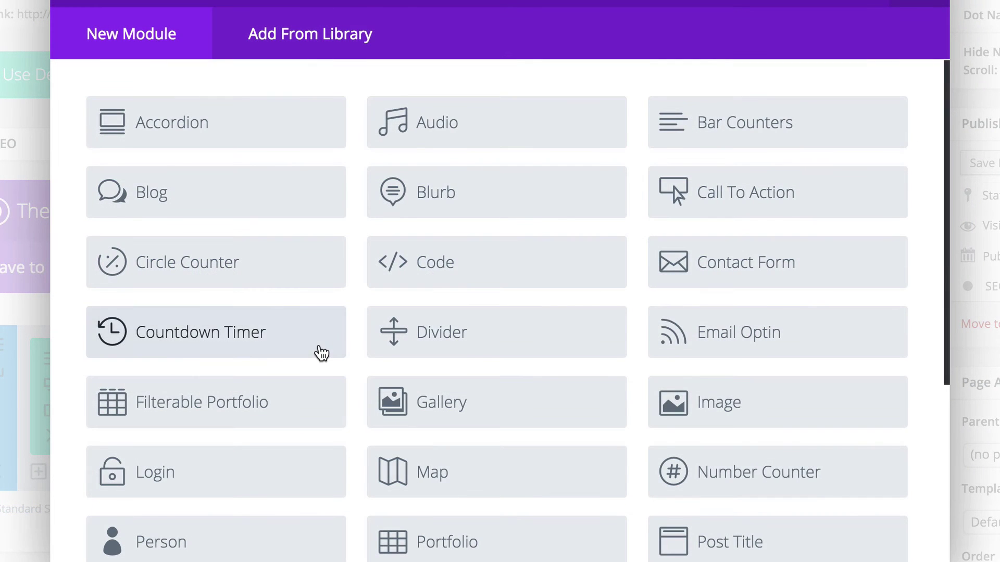
pyautogui.scroll(-3, 527, 363)
pyautogui.scroll(-3, 527, 363)
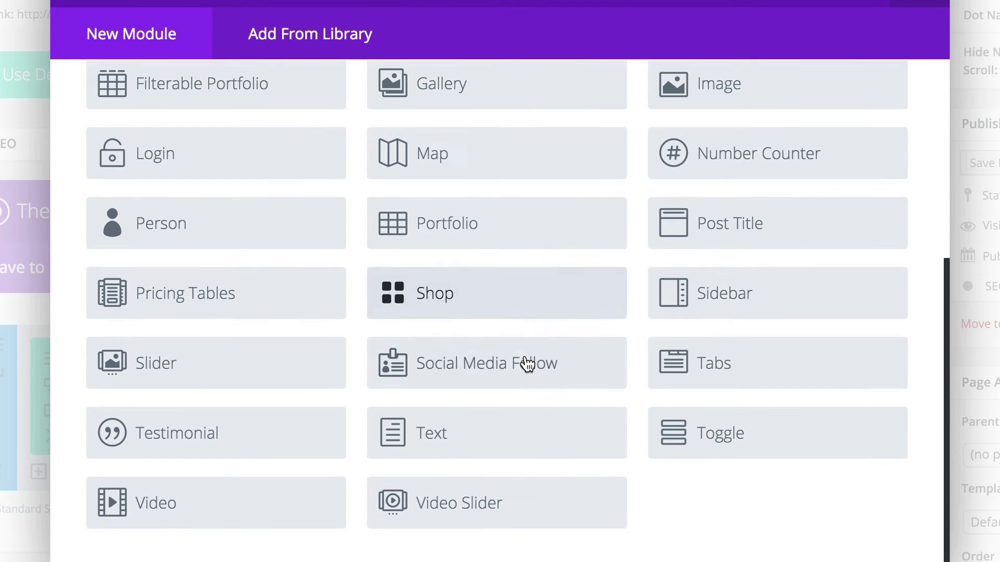
pyautogui.click(438, 437)
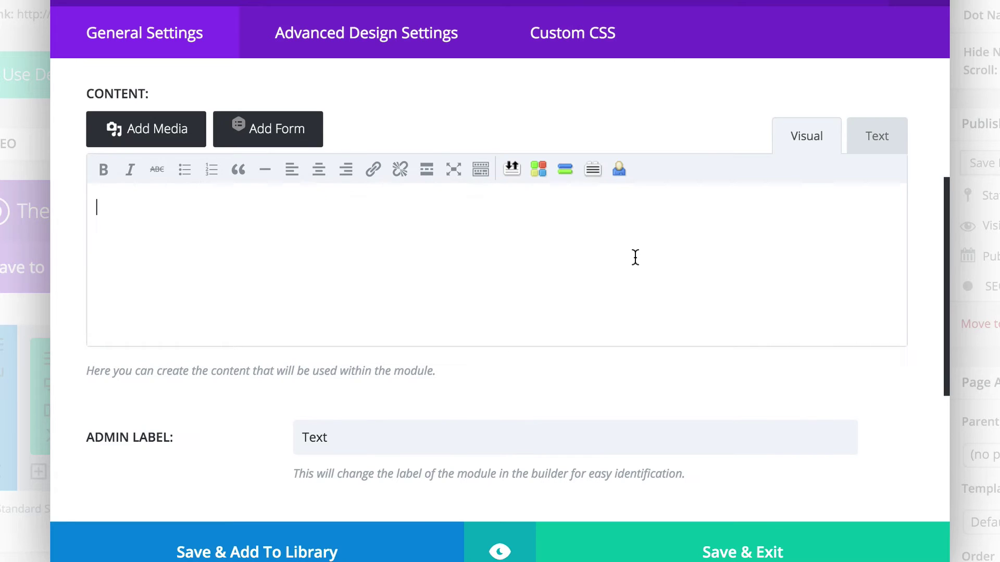
# Step: Insert the Application form shortcode without title or description, copy it, and save the module
pyautogui.click(277, 134)
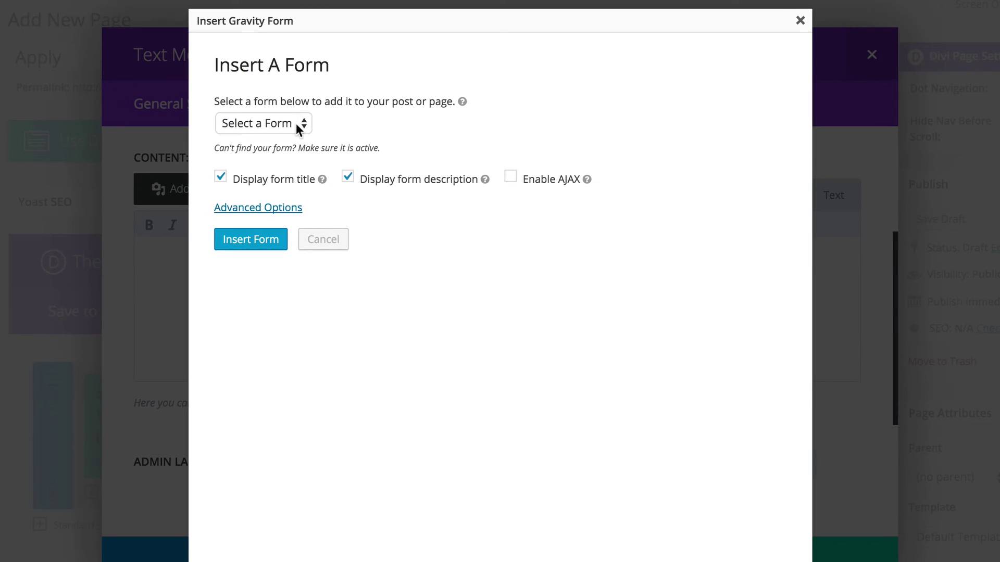
pyautogui.click(296, 123)
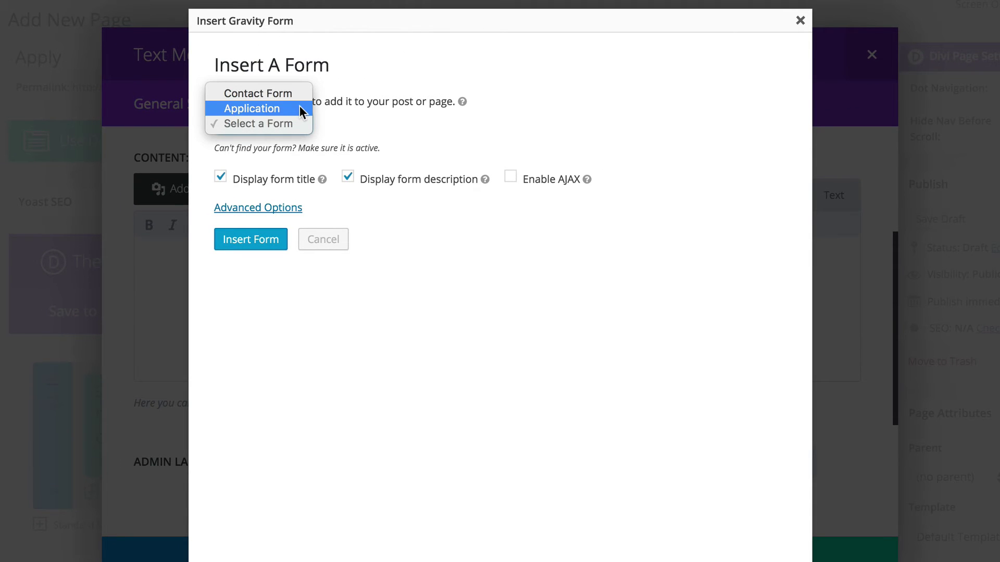
pyautogui.click(299, 108)
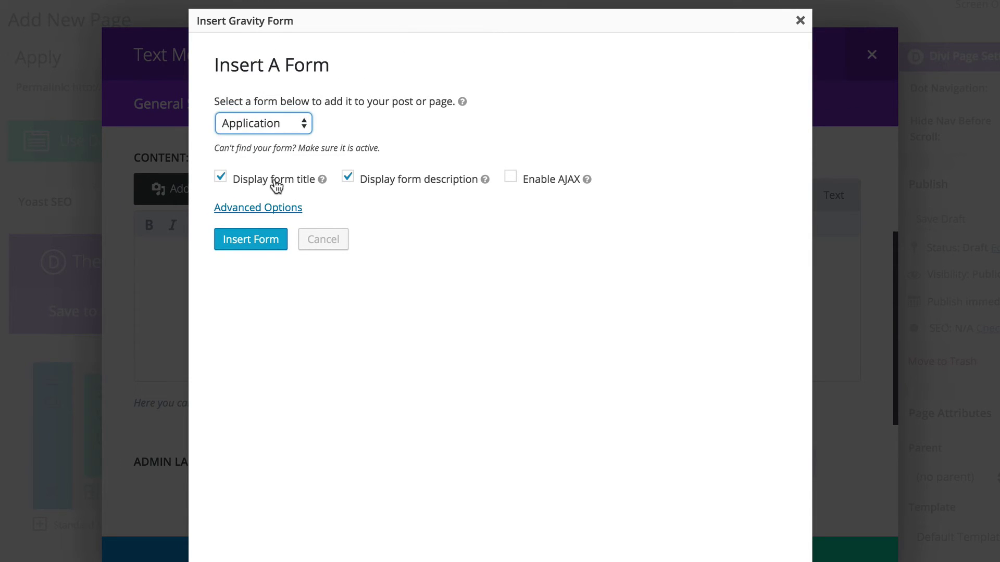
pyautogui.click(269, 241)
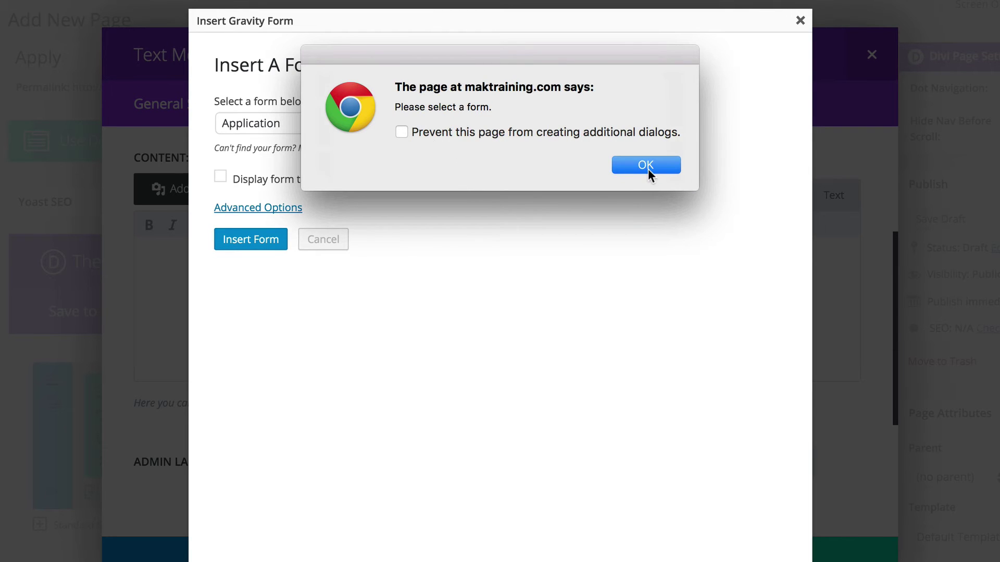
pyautogui.click(648, 169)
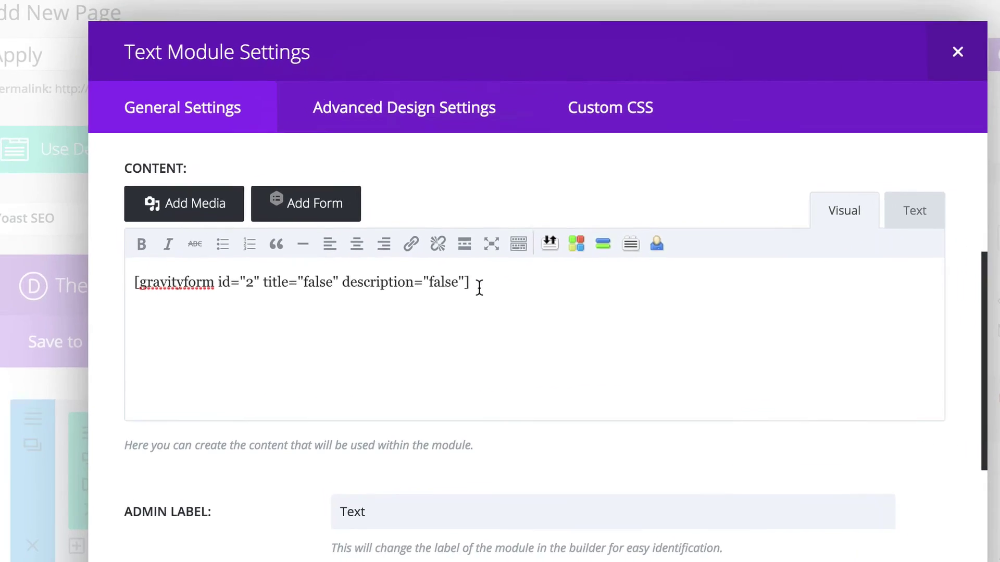
pyautogui.moveTo(479, 286); pyautogui.dragTo(133, 284)
pyautogui.press('super+c')
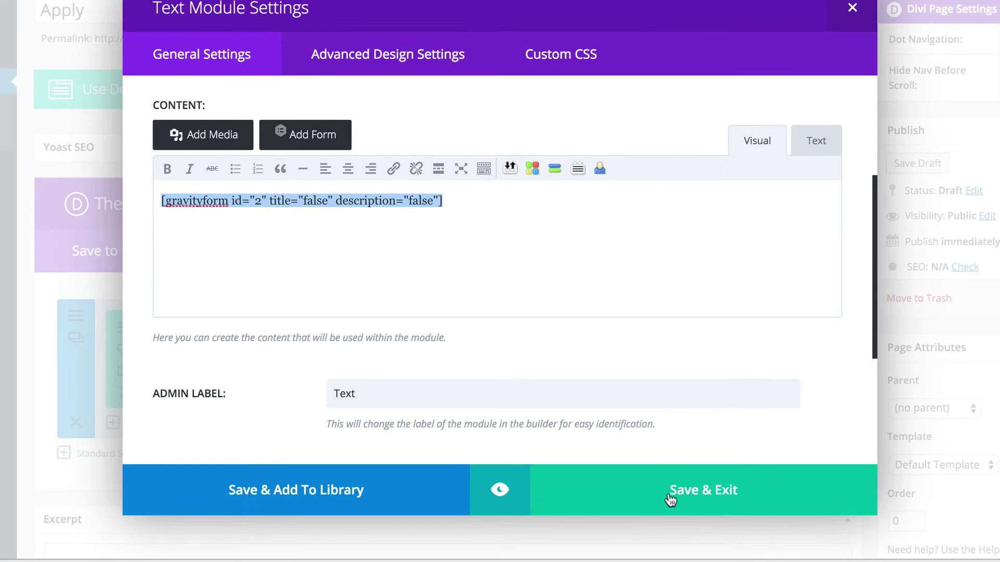
pyautogui.click(706, 494)
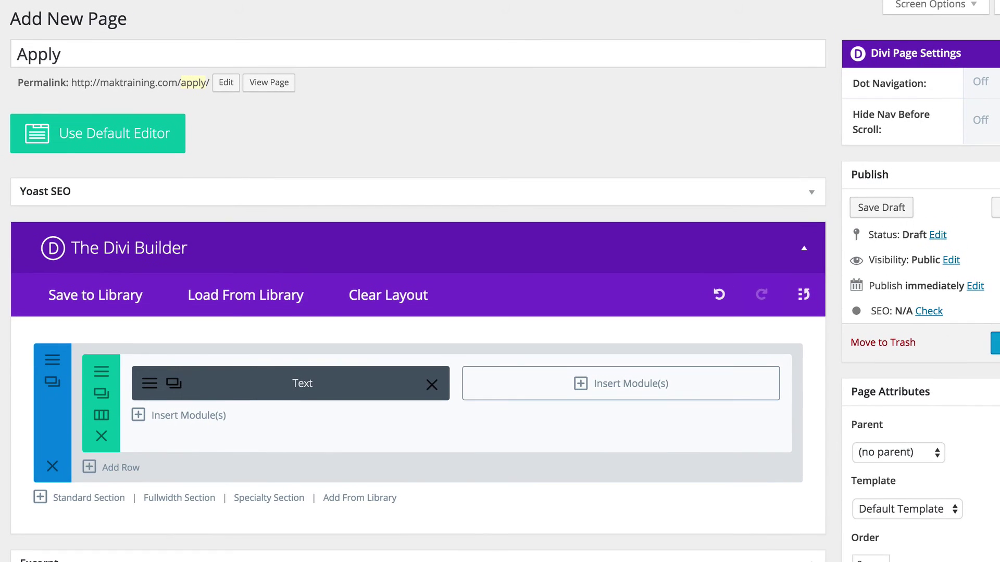
# Step: Publish the Apply page, test its Name field and Cycling option live, then return to the editor
pyautogui.click(995, 343)
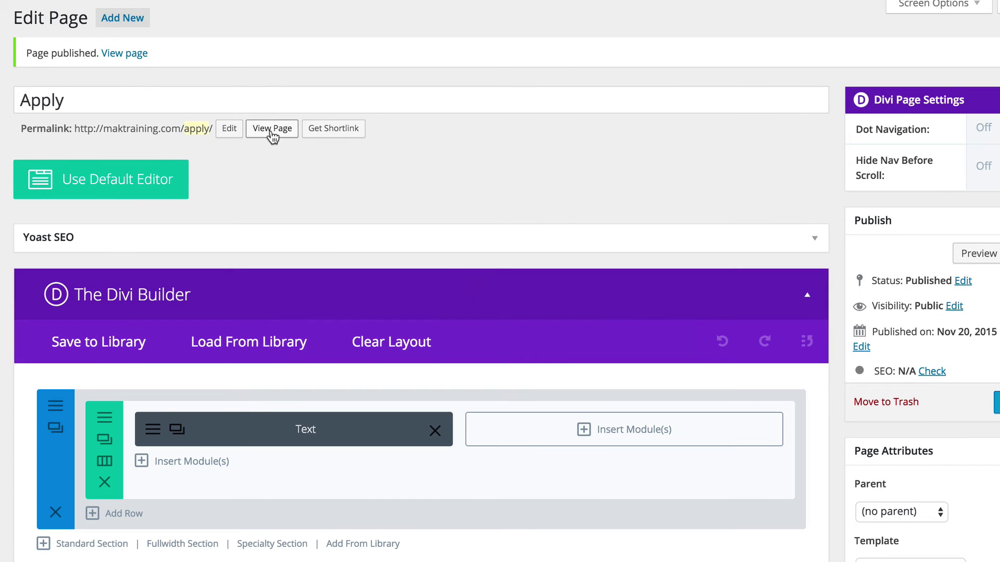
pyautogui.click(272, 130)
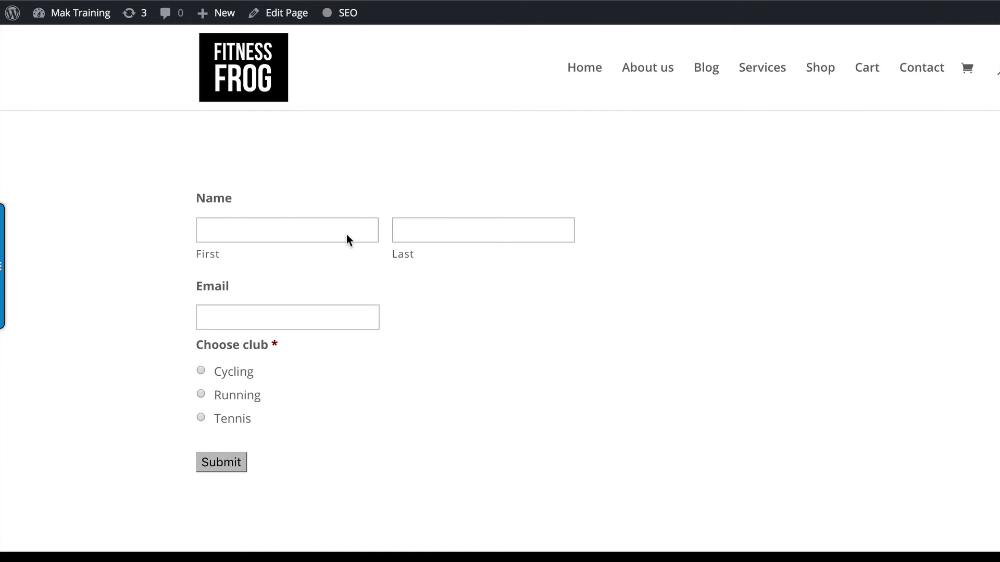
pyautogui.click(230, 232)
pyautogui.click(230, 372)
pyautogui.hotkey('alt', 'Left')
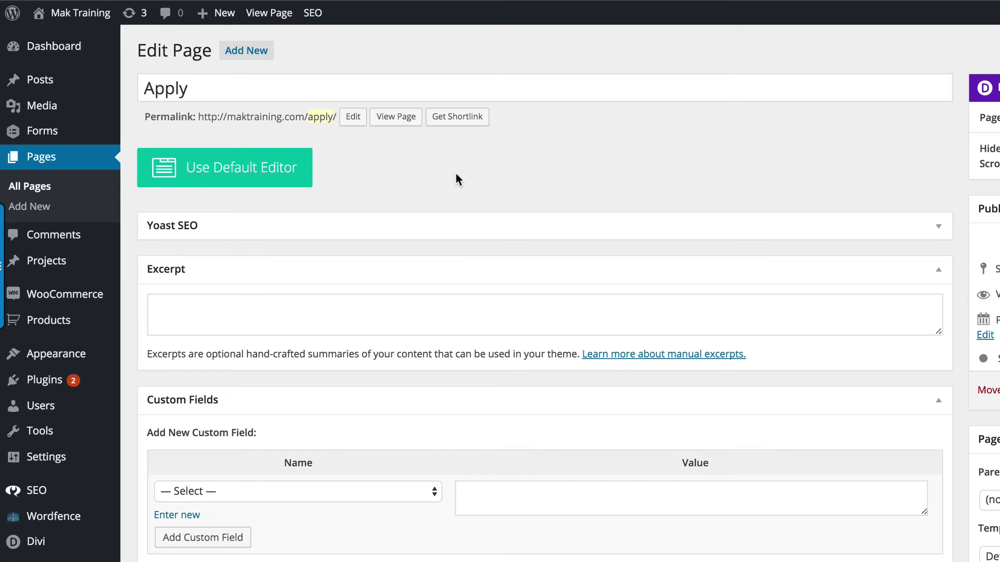
# Step: Edit the About us page and add a new section split into two equal columns
pyautogui.click(42, 189)
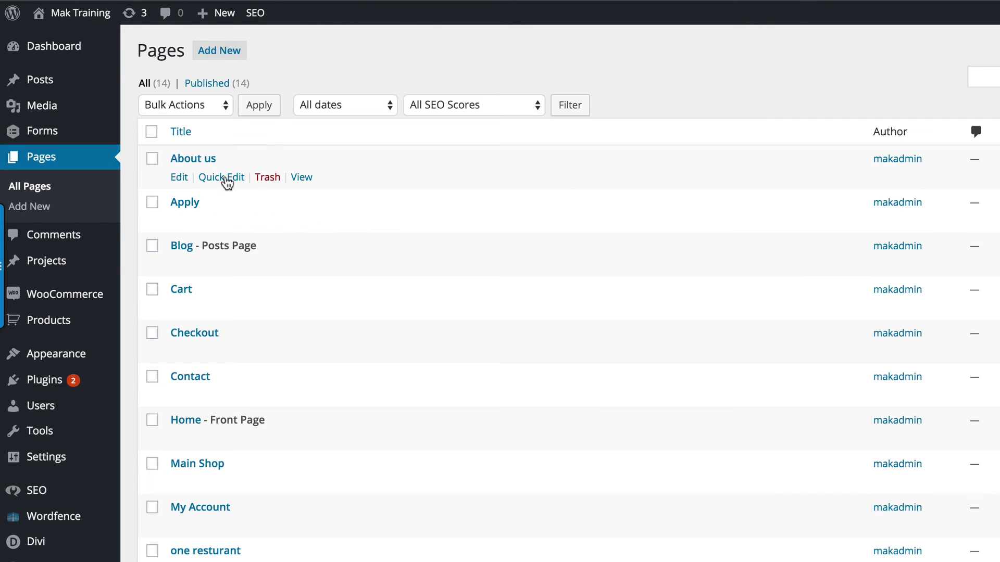
pyautogui.click(177, 177)
pyautogui.scroll(-8, 835, 387)
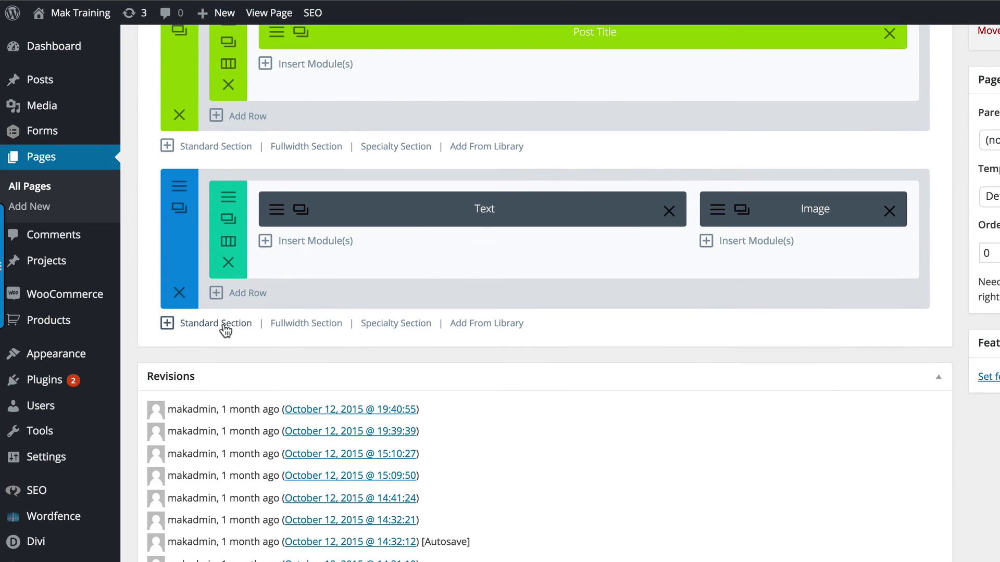
pyautogui.click(225, 327)
pyautogui.click(613, 257)
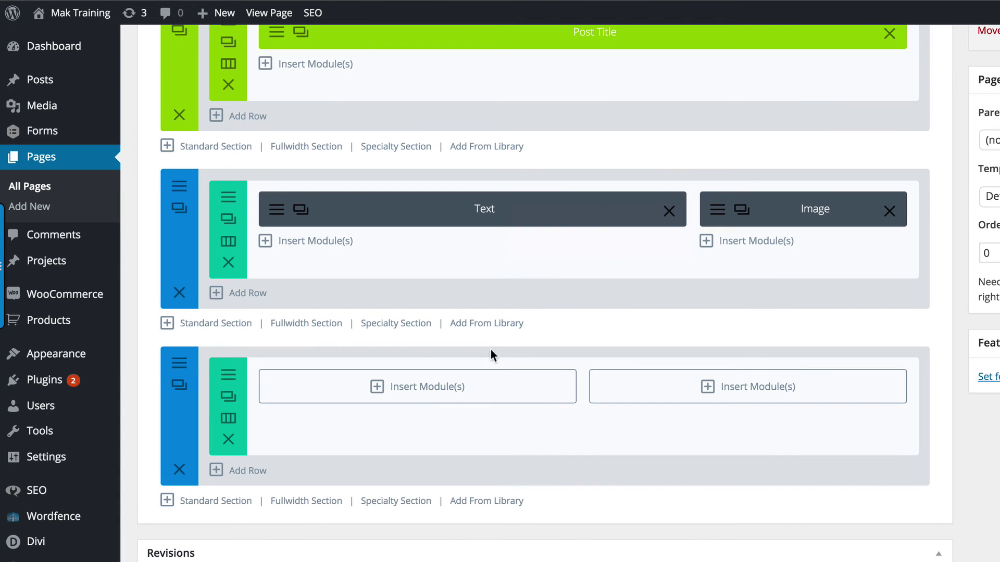
# Step: Add a Code module to the first column and paste in the form shortcode
pyautogui.click(471, 382)
pyautogui.scroll(-5, 472, 382)
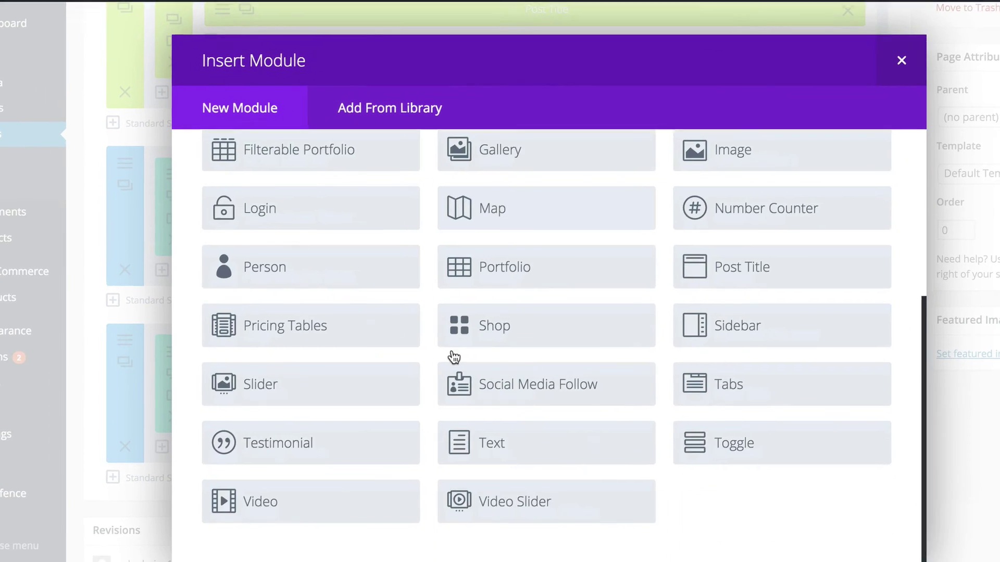
pyautogui.scroll(2, 636, 413)
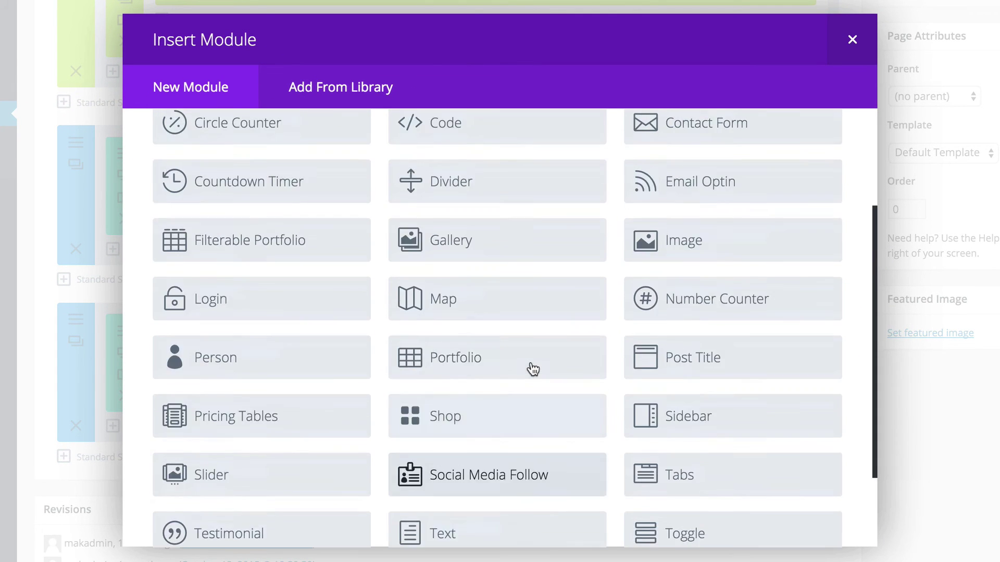
pyautogui.scroll(1, 533, 368)
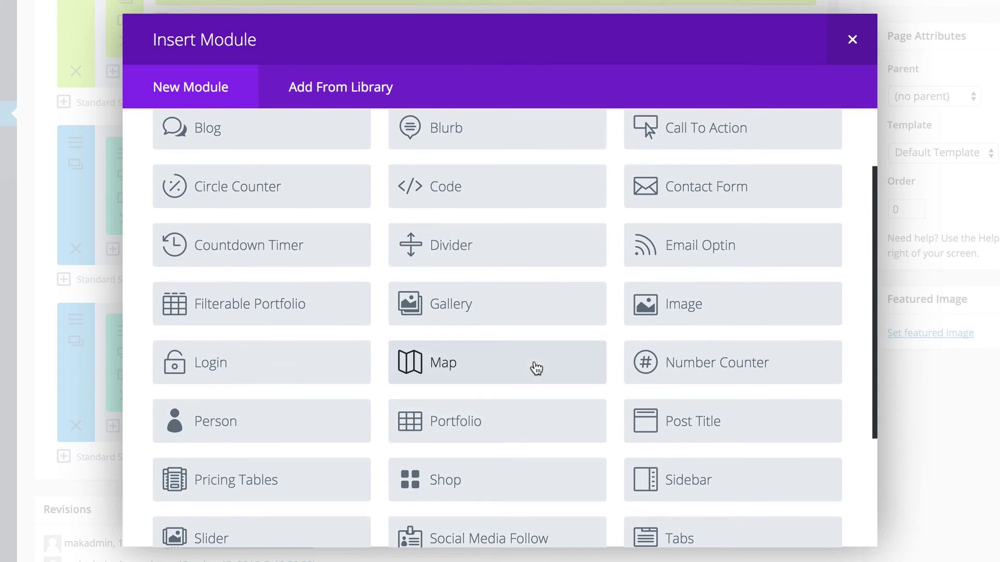
pyautogui.click(451, 202)
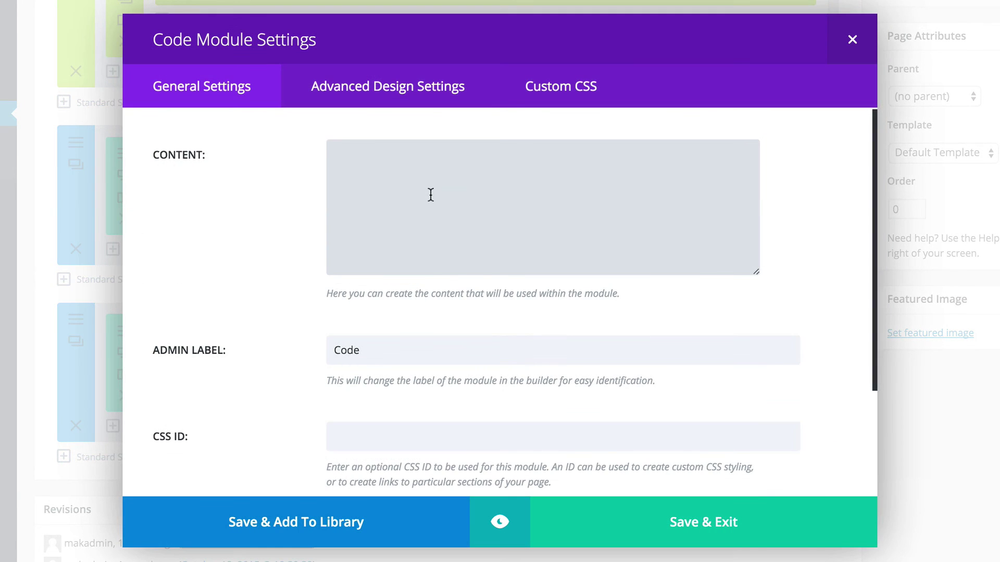
pyautogui.press('super+v')
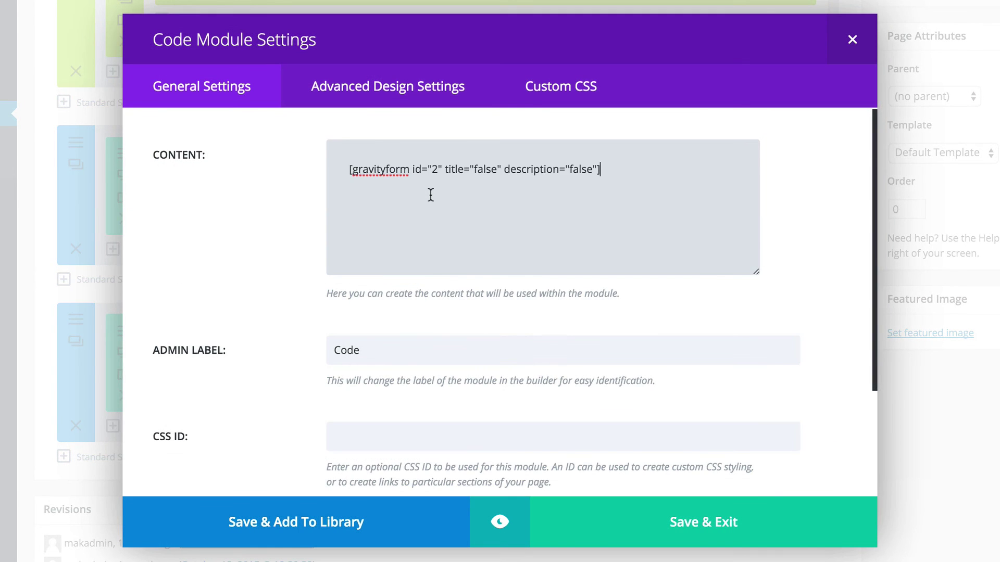
pyautogui.scroll(-2, 574, 326)
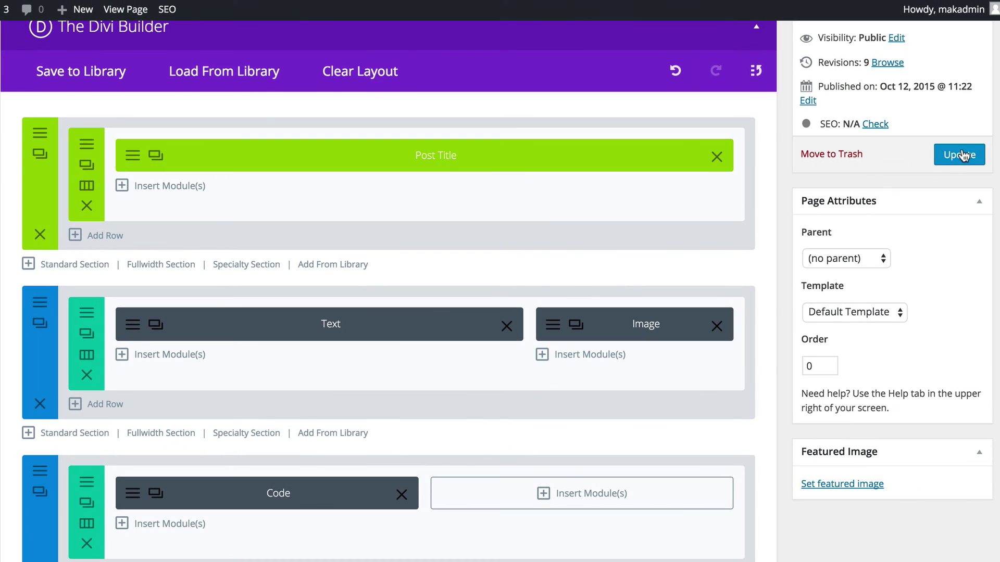
# Step: Update the About us page and scroll the live page down to the Application form
pyautogui.click(960, 154)
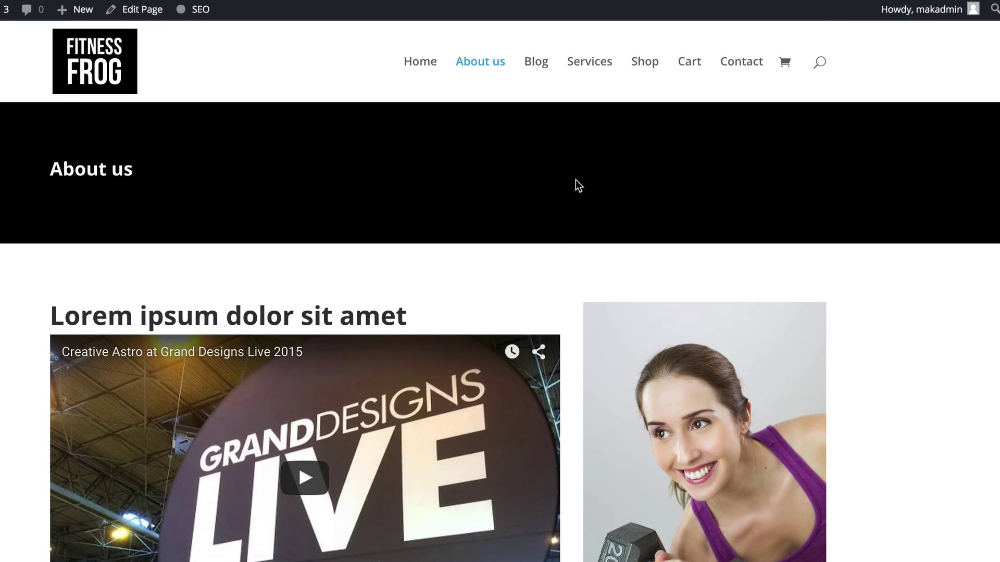
pyautogui.scroll(-2, 556, 294)
pyautogui.scroll(-12, 557, 293)
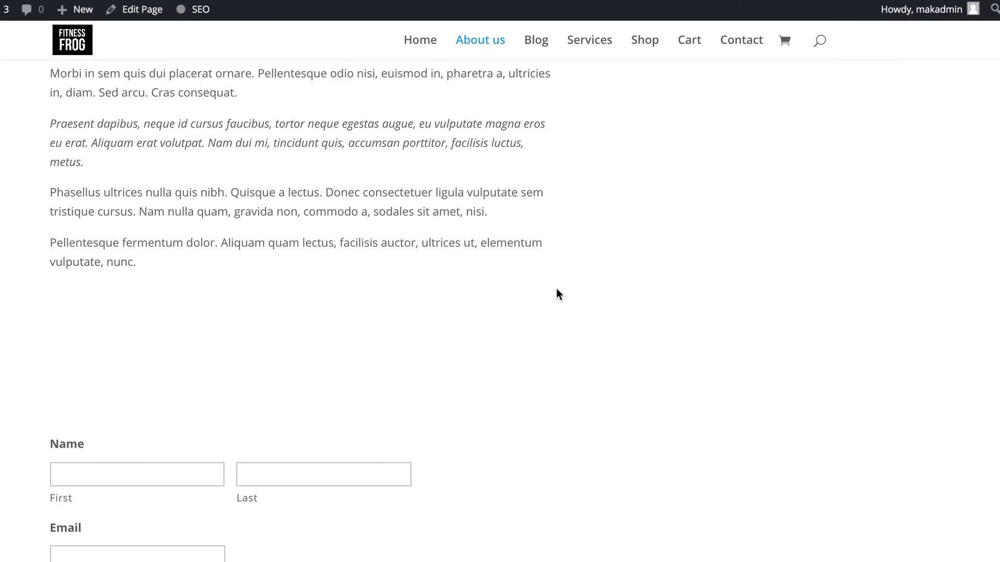
pyautogui.scroll(-3, 556, 295)
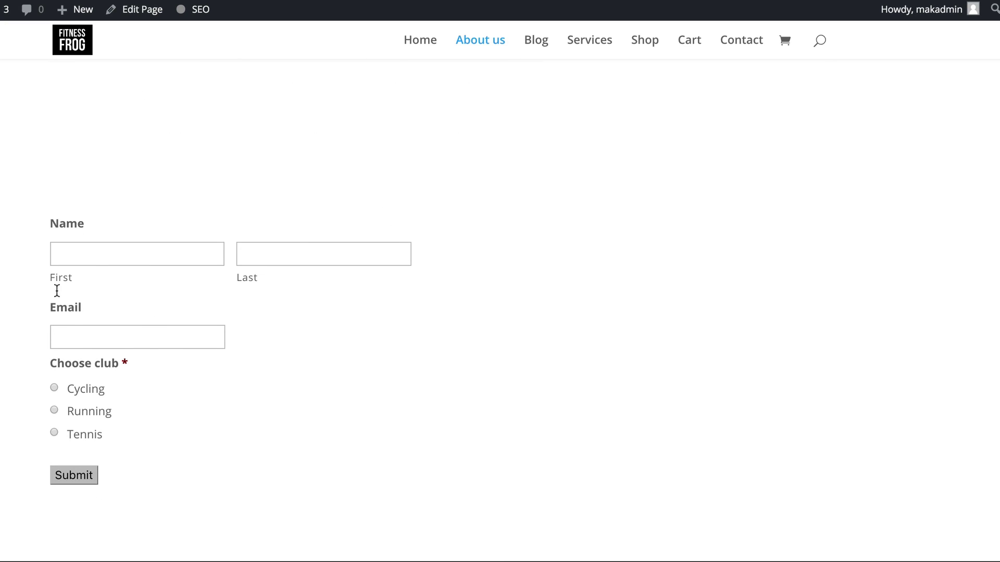